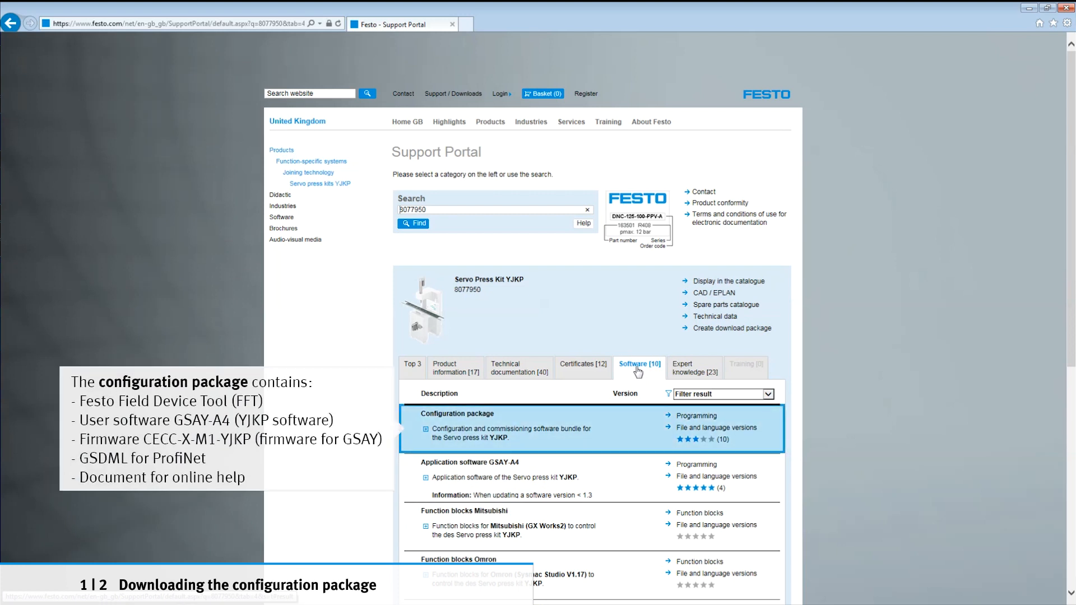
Step: Download the YJKP configuration package Config_YJKP_v1.3.5.zip from the Festo Support Portal and show it in its download folder
{"action": "left_click", "coordinate": [697, 417]}
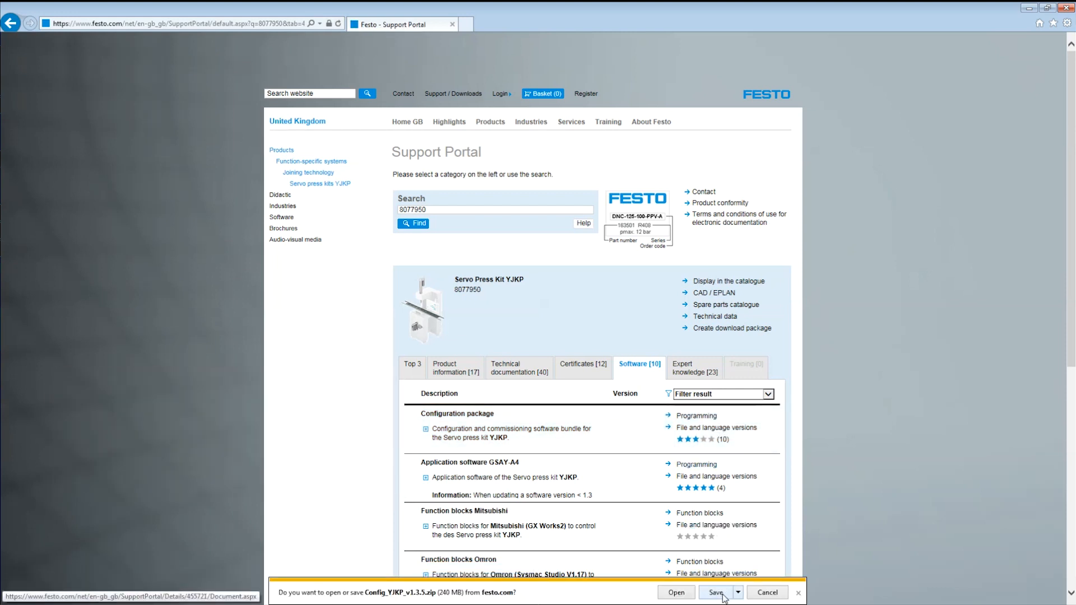
{"action": "left_click", "coordinate": [716, 593]}
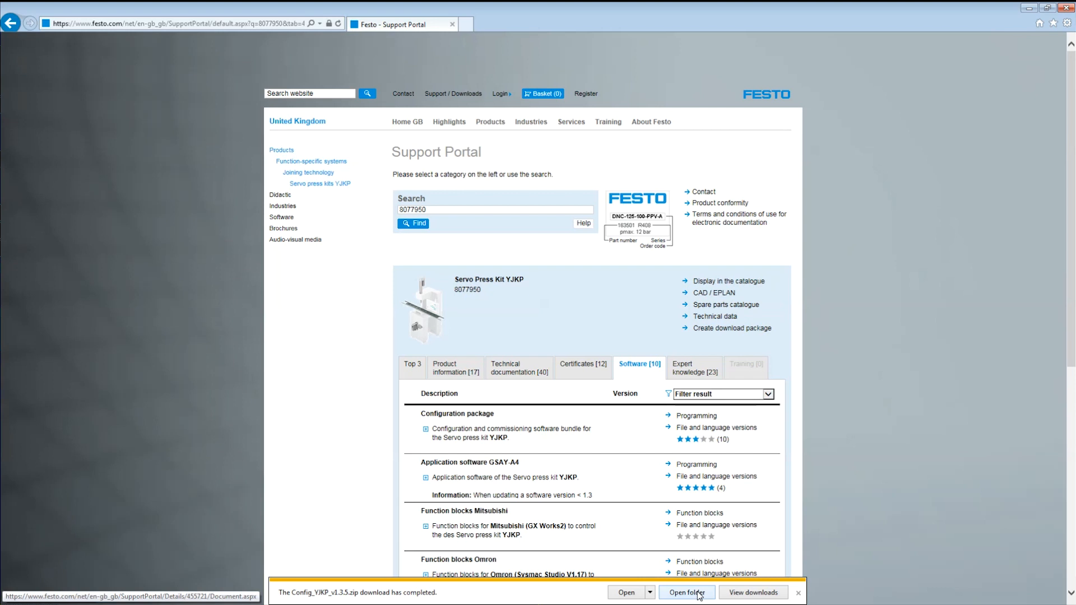
{"action": "left_click", "coordinate": [700, 594]}
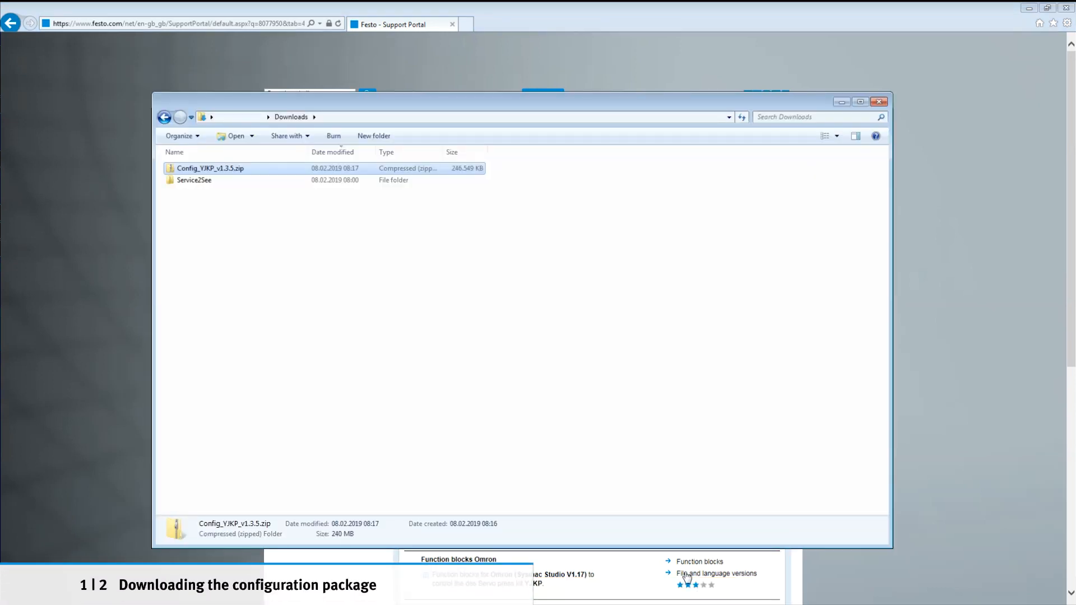
Step: Extract Config_YJKP_v1.3.5.zip to the proposed Config_YJKP_v1.3.5 folder in Downloads
{"action": "right_click", "coordinate": [236, 169]}
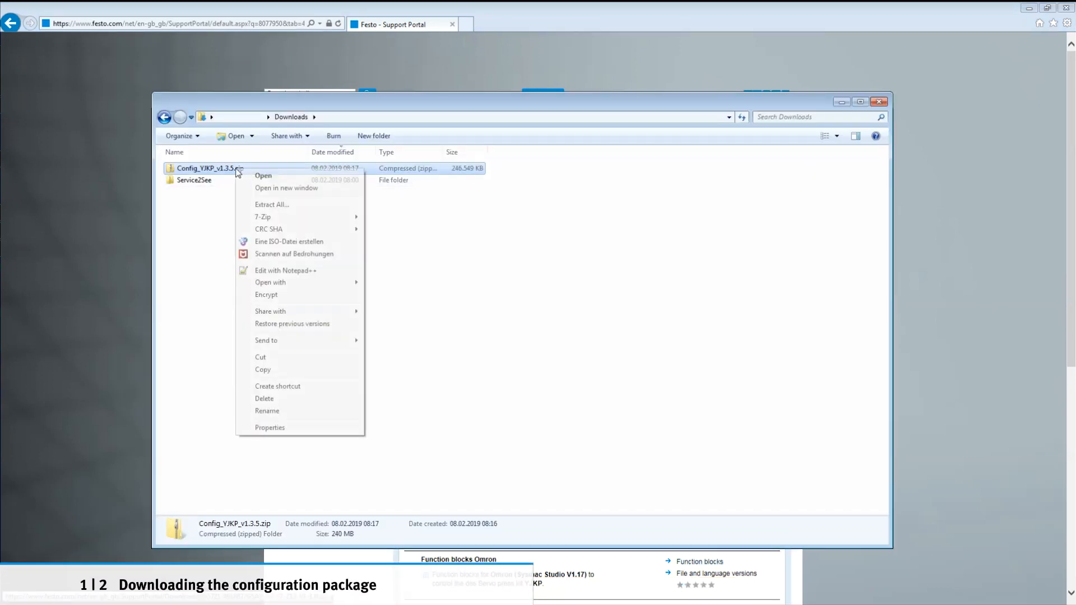
{"action": "left_click", "coordinate": [280, 204]}
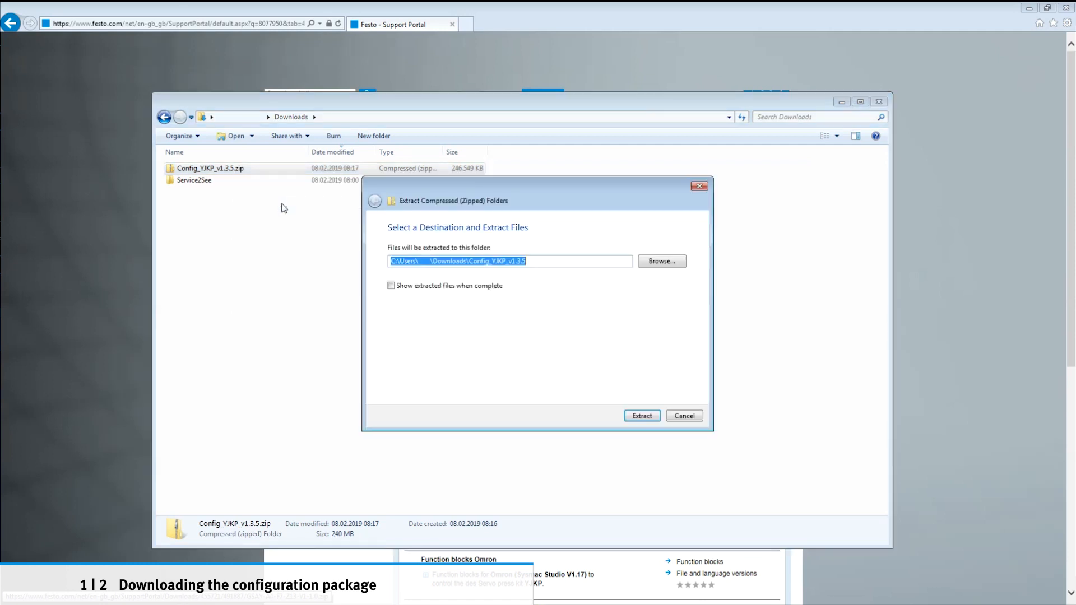
{"action": "left_click", "coordinate": [649, 417]}
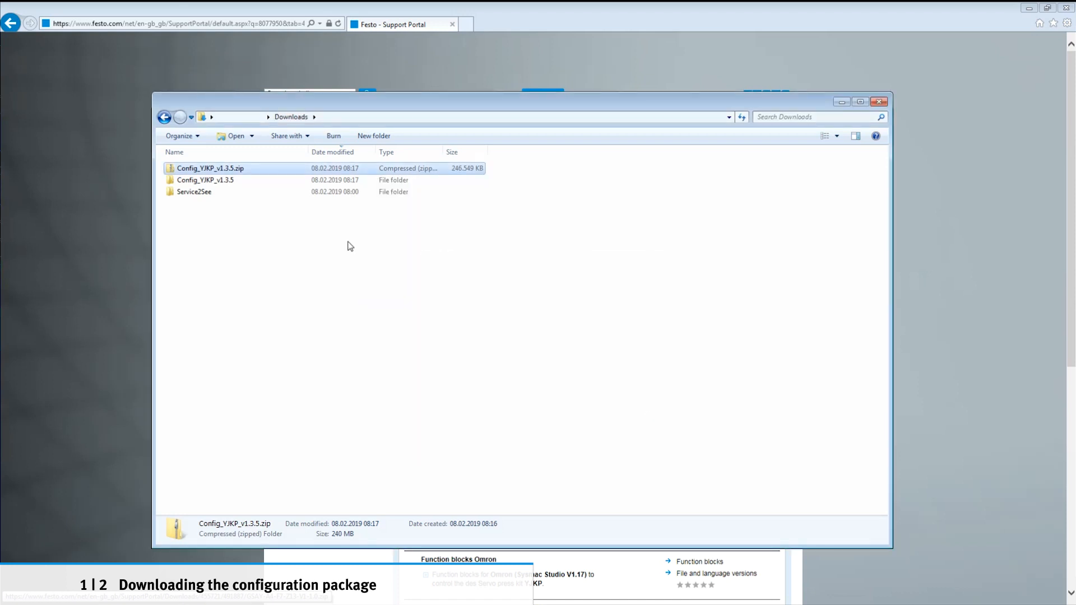
Step: Install the Festo Field Device Tool from the extracted package with English as setup language, without launching it at the end
{"action": "double_click", "coordinate": [221, 181]}
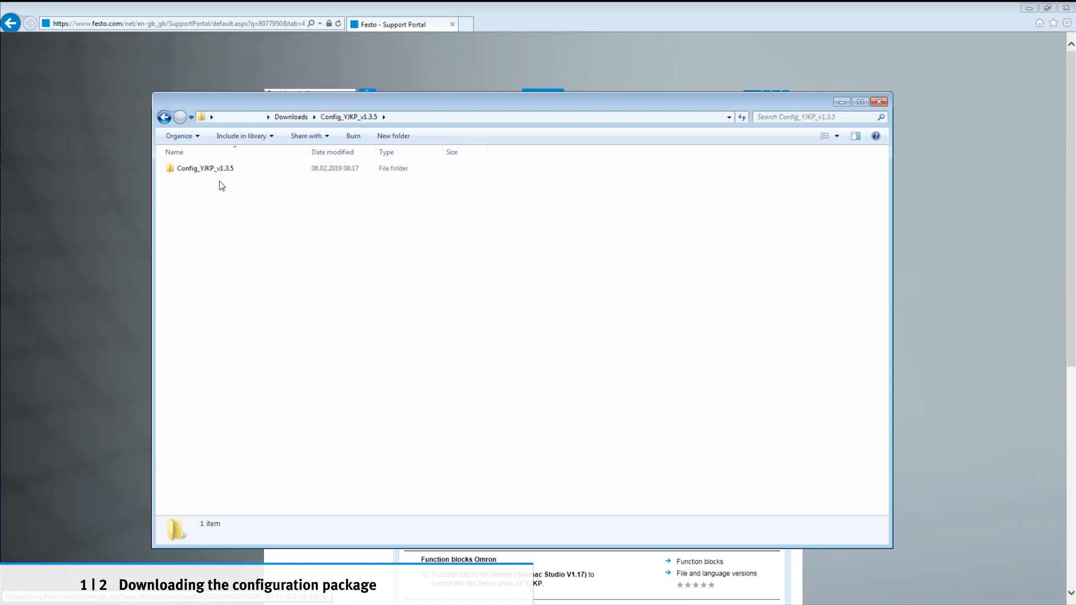
{"action": "double_click", "coordinate": [218, 168]}
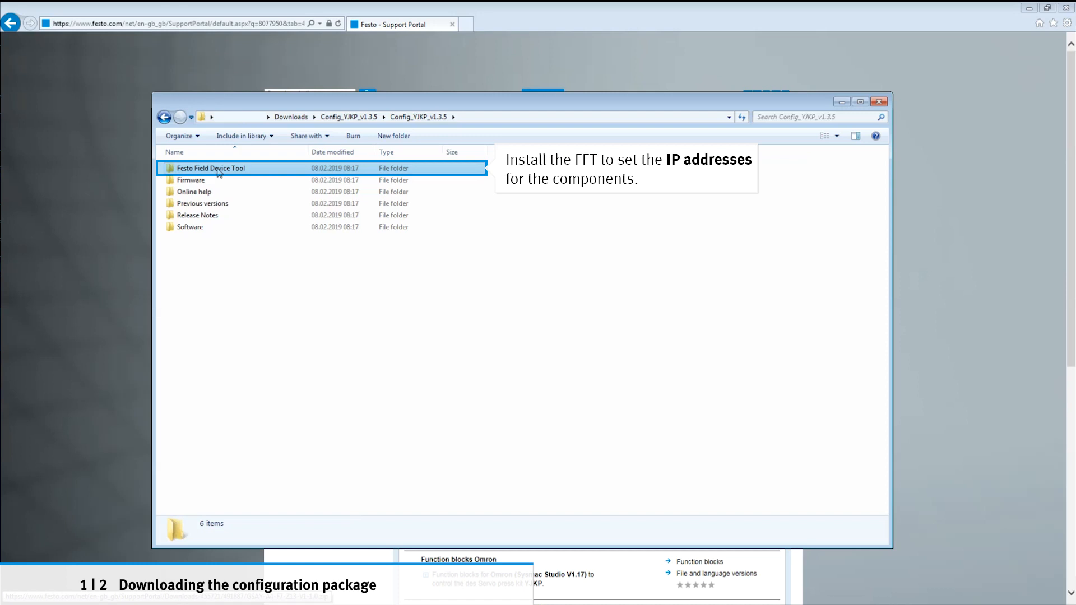
{"action": "left_click", "coordinate": [264, 171]}
{"action": "double_click", "coordinate": [264, 171]}
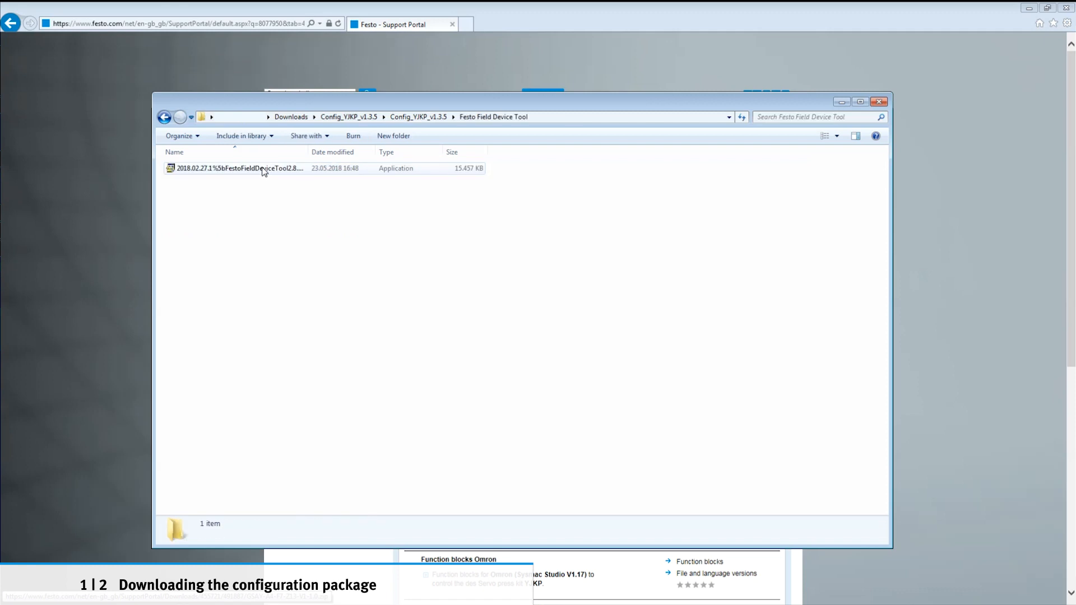
{"action": "double_click", "coordinate": [265, 170]}
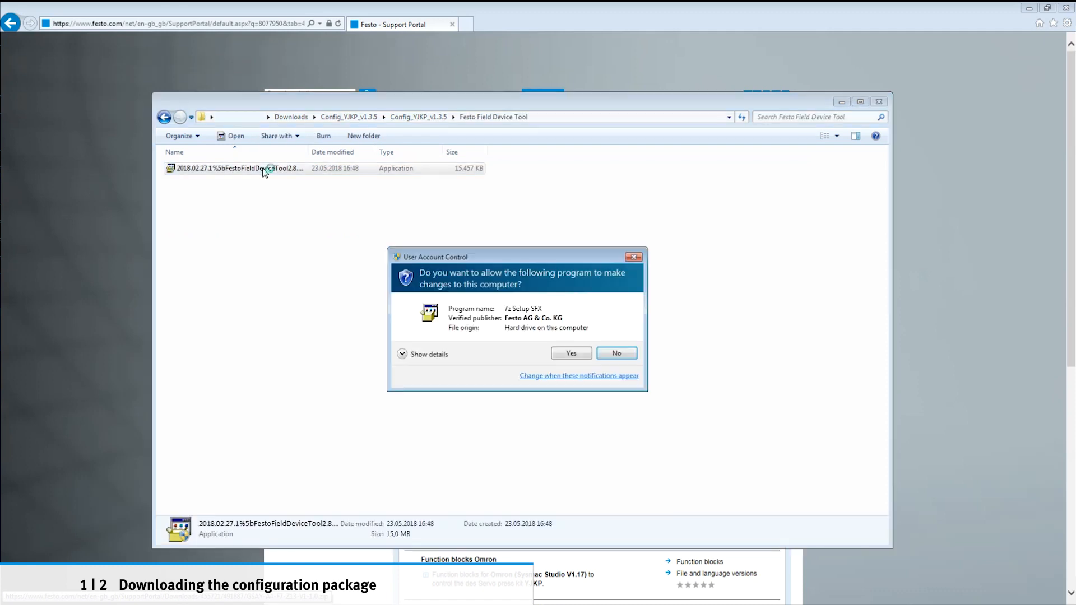
{"action": "left_click", "coordinate": [566, 357]}
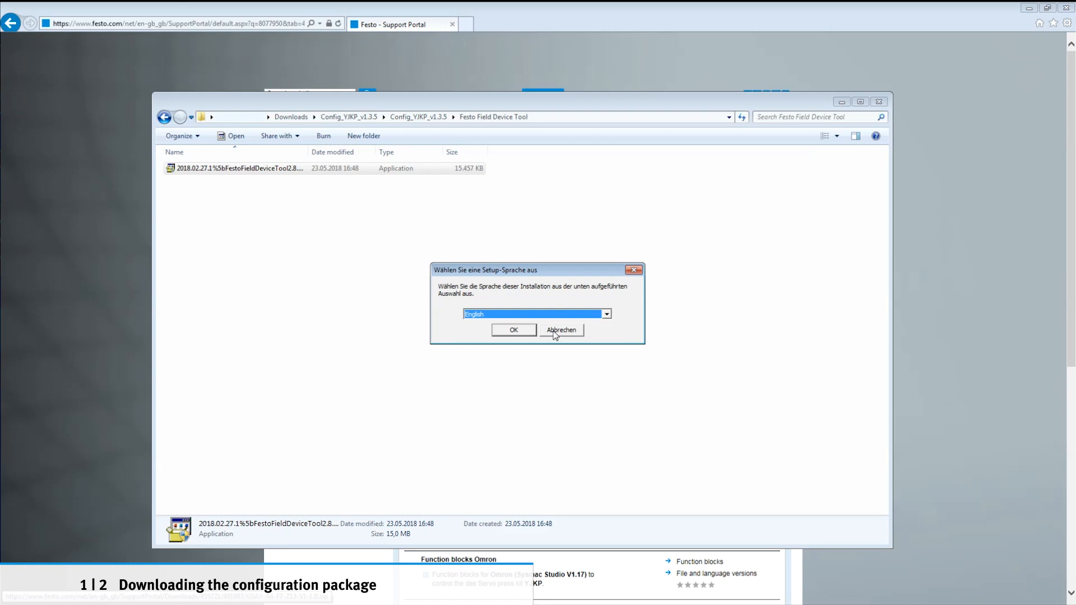
{"action": "left_click", "coordinate": [522, 333]}
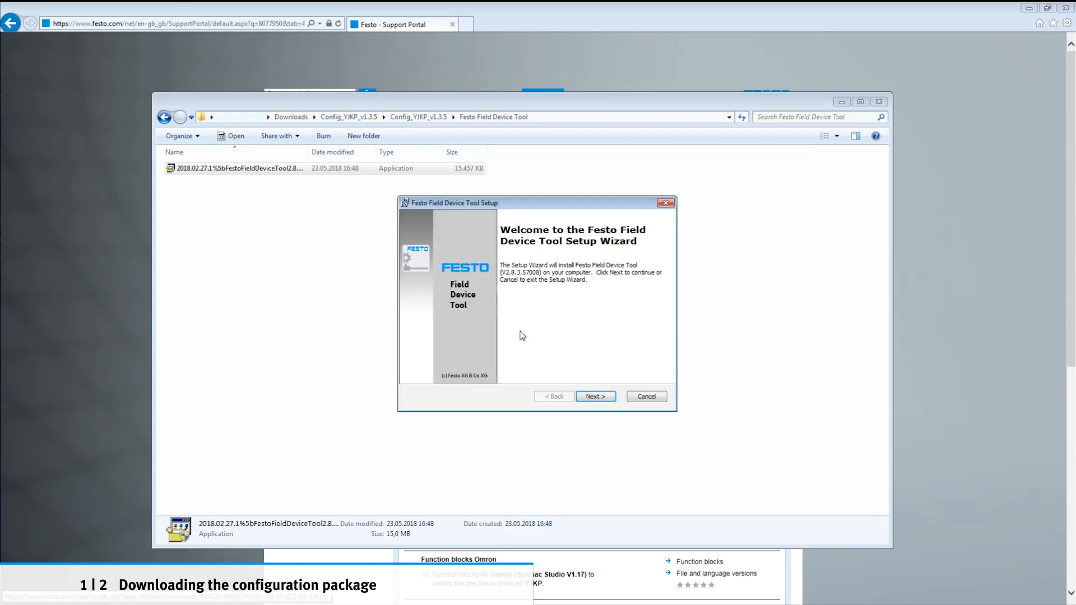
{"action": "left_click", "coordinate": [598, 397]}
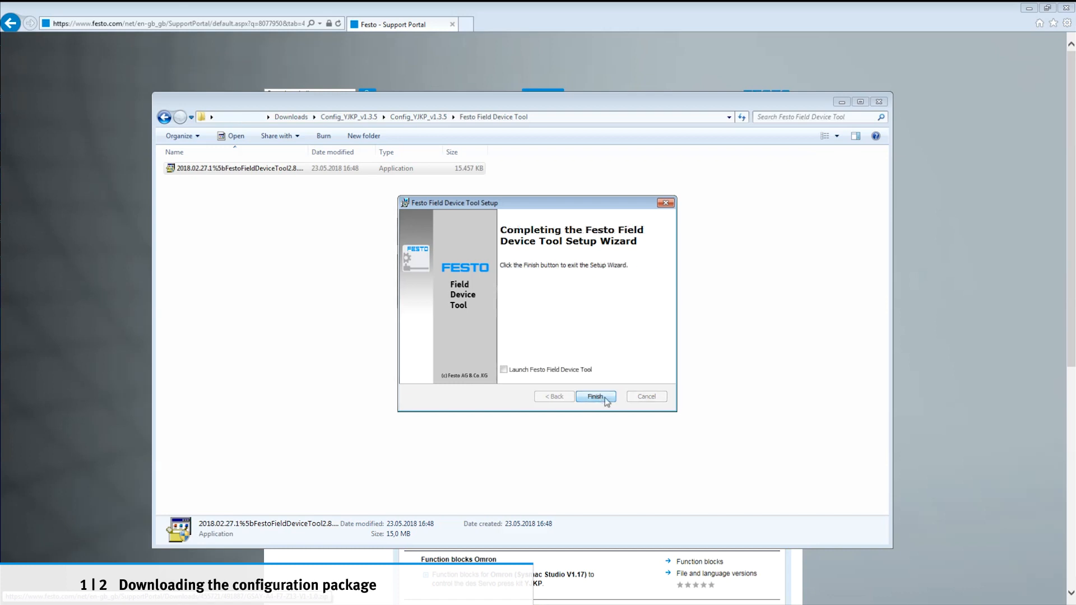
{"action": "left_click", "coordinate": [606, 399]}
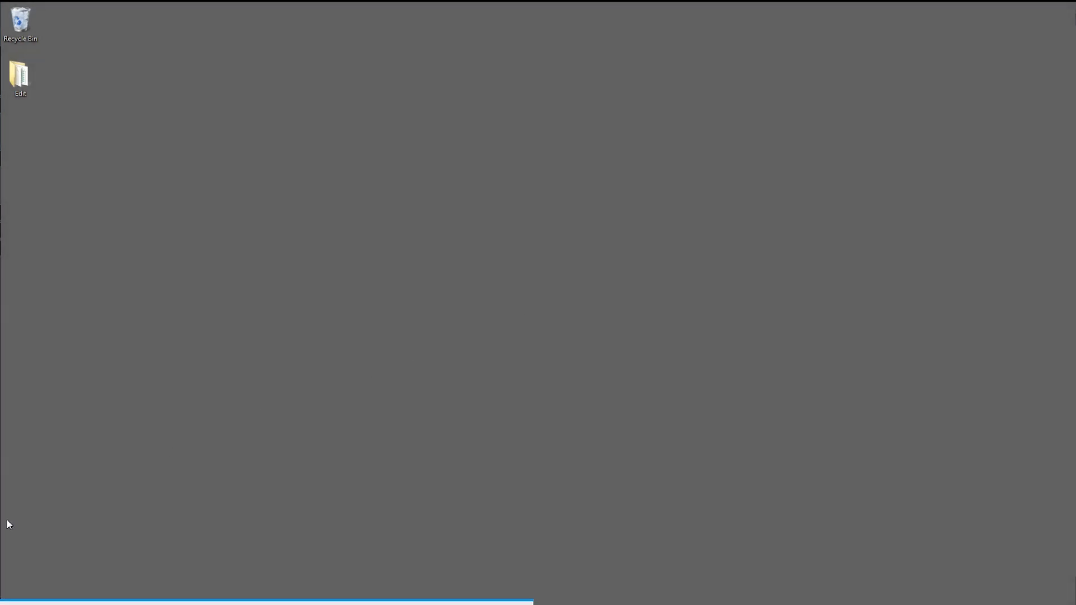
Step: Give Local Area Connection 8 the static IPv4 address 192.168.0.99 with subnet mask 255.255.255.0, and close the network settings
{"action": "mouse_move", "coordinate": [4, 521]}
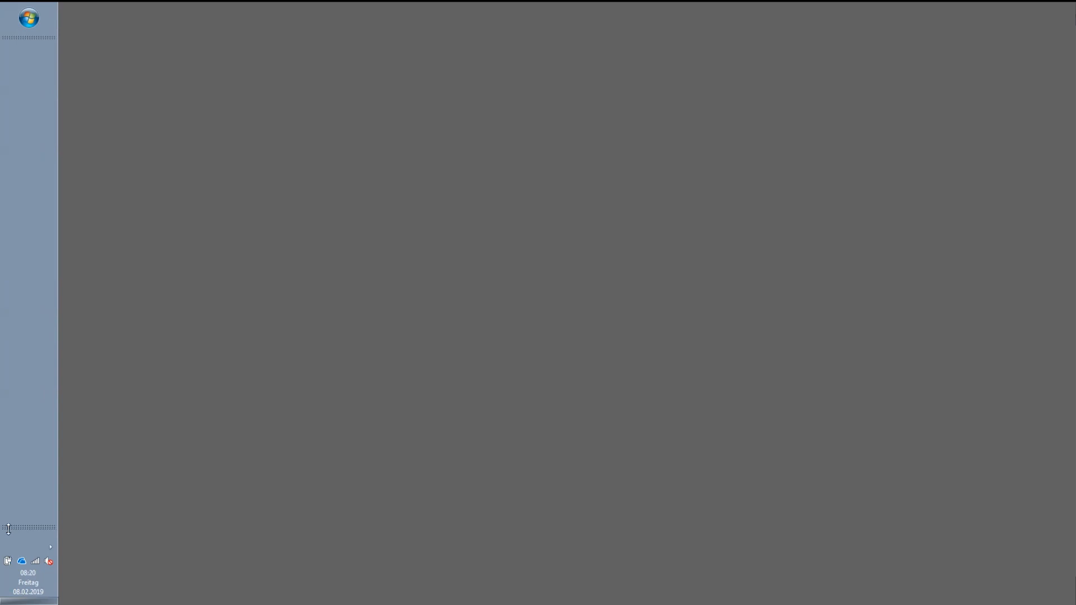
{"action": "right_click", "coordinate": [35, 561]}
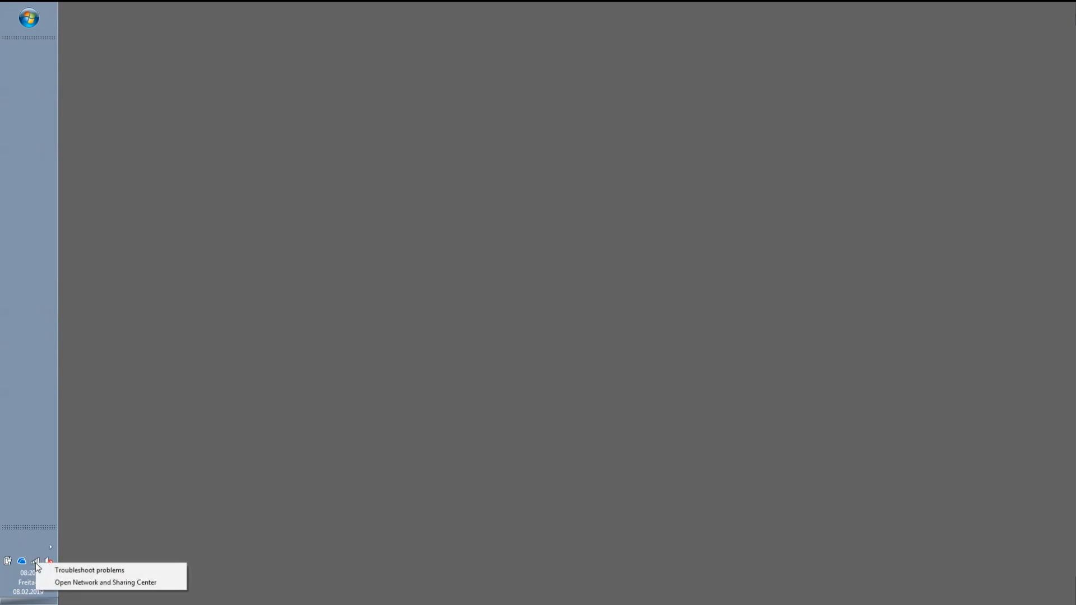
{"action": "left_click", "coordinate": [56, 583]}
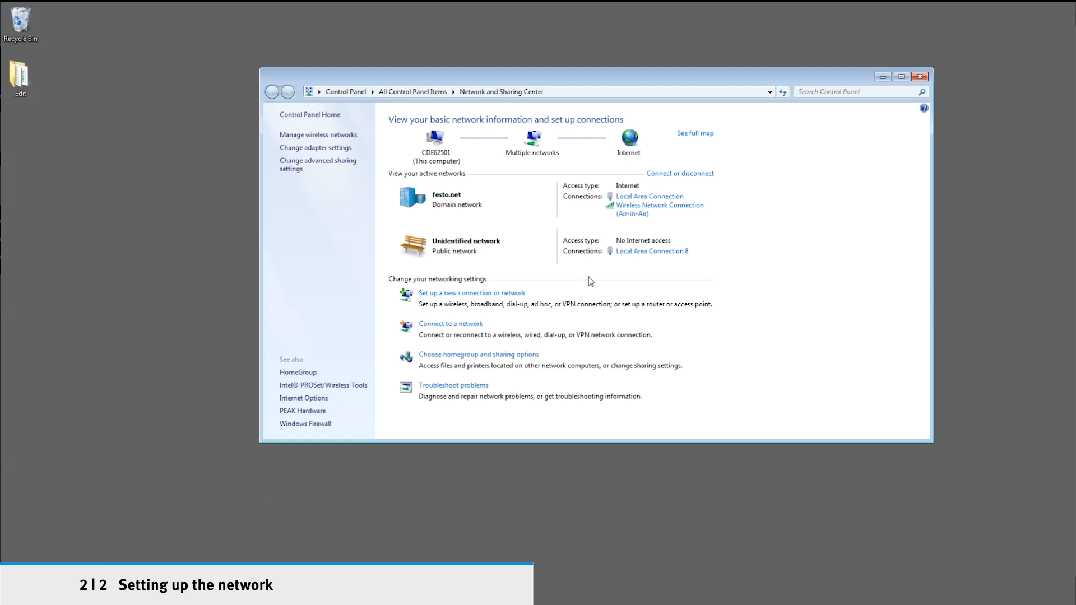
{"action": "left_click", "coordinate": [640, 253]}
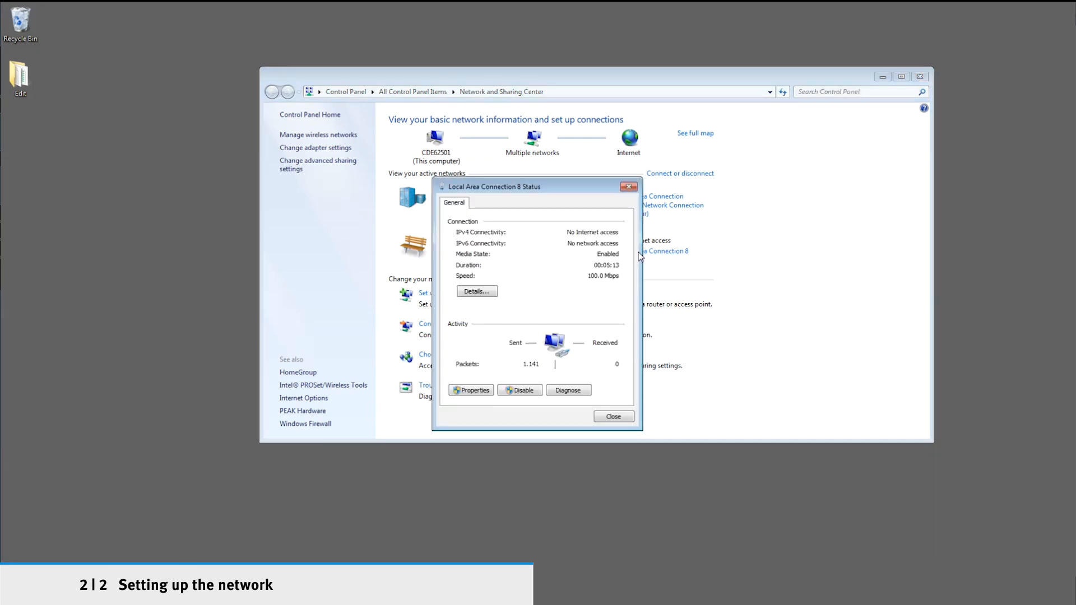
{"action": "left_click", "coordinate": [475, 390]}
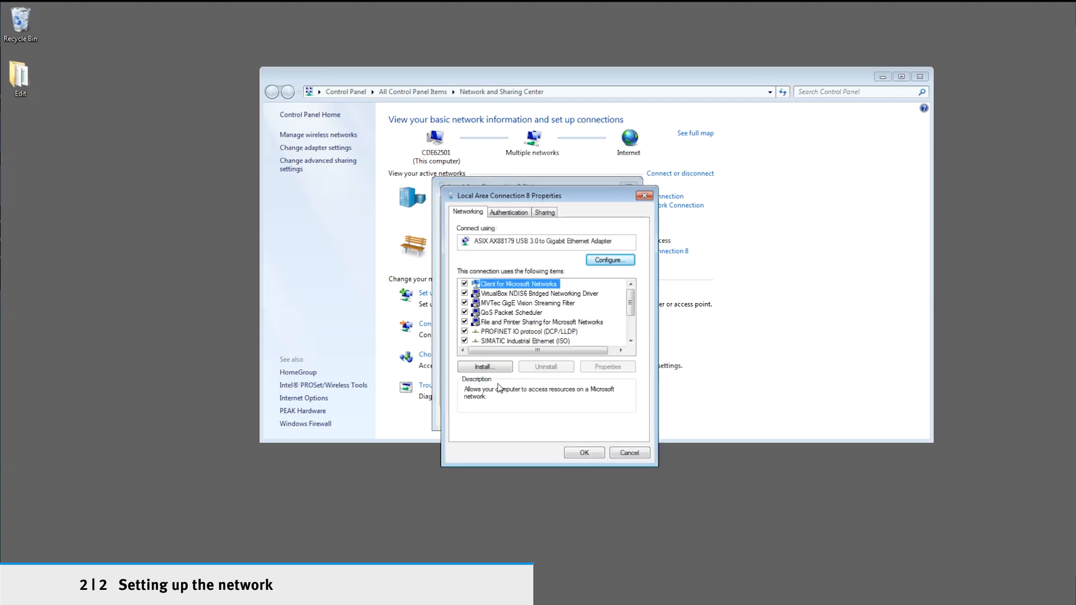
{"action": "left_click_drag", "start_coordinate": [631, 306], "coordinate": [634, 323]}
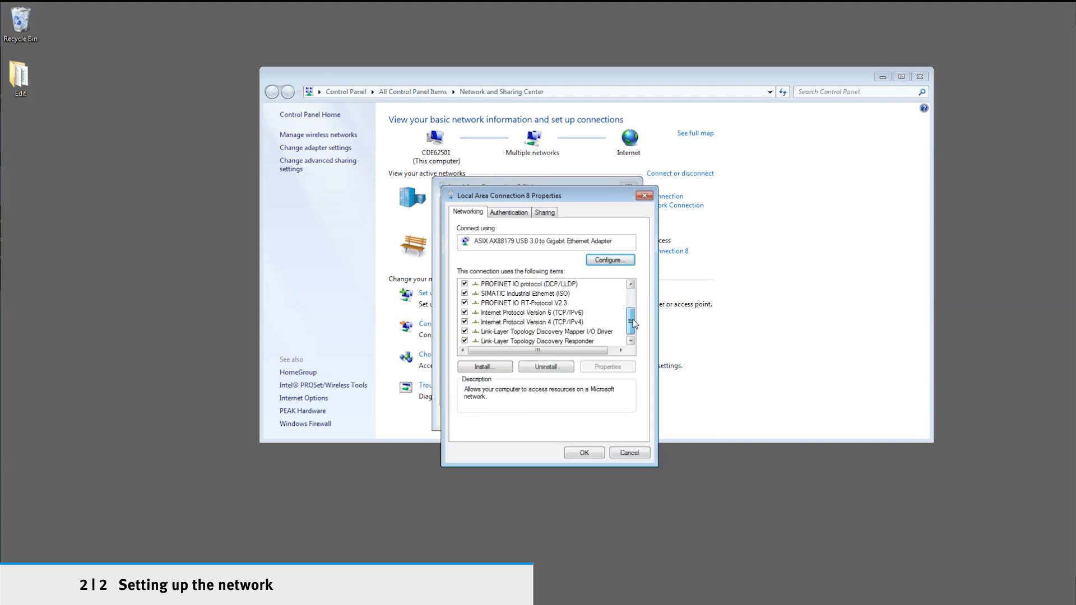
{"action": "left_click", "coordinate": [565, 324]}
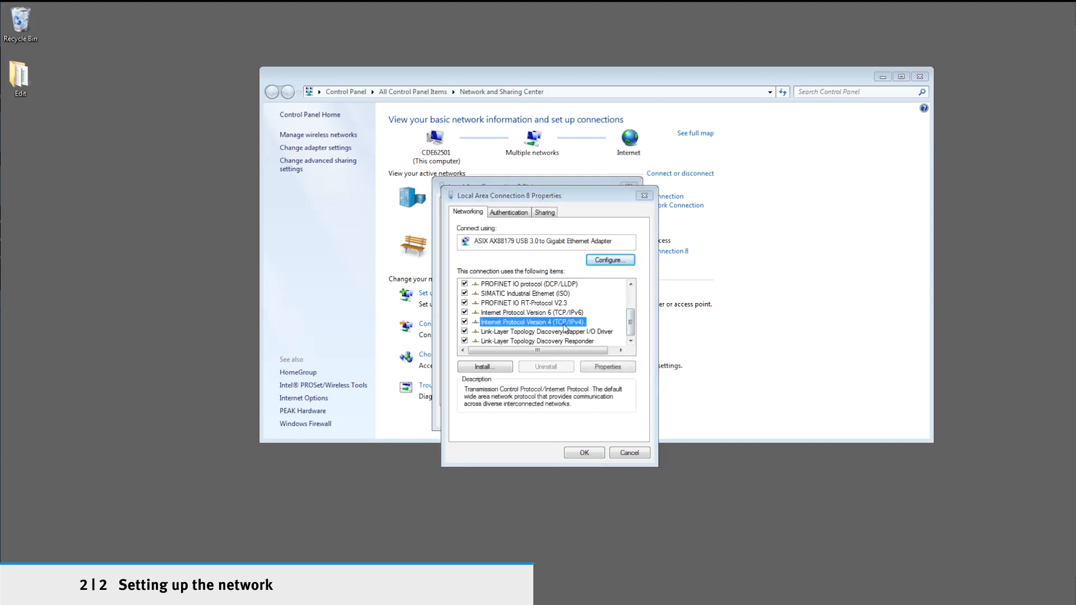
{"action": "double_click", "coordinate": [565, 325]}
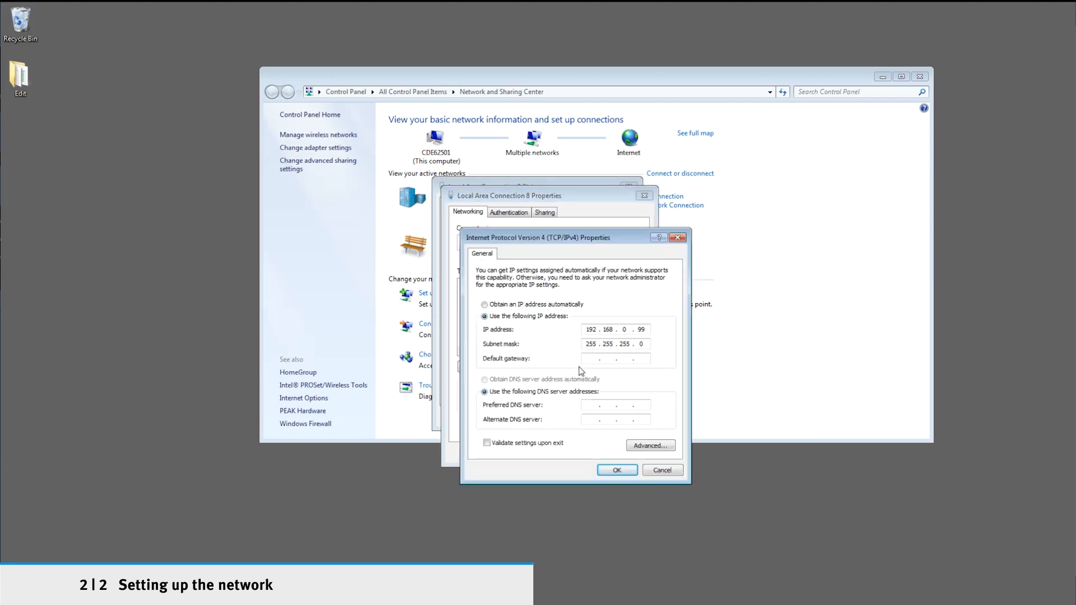
{"action": "left_click", "coordinate": [617, 470]}
{"action": "left_click", "coordinate": [593, 453]}
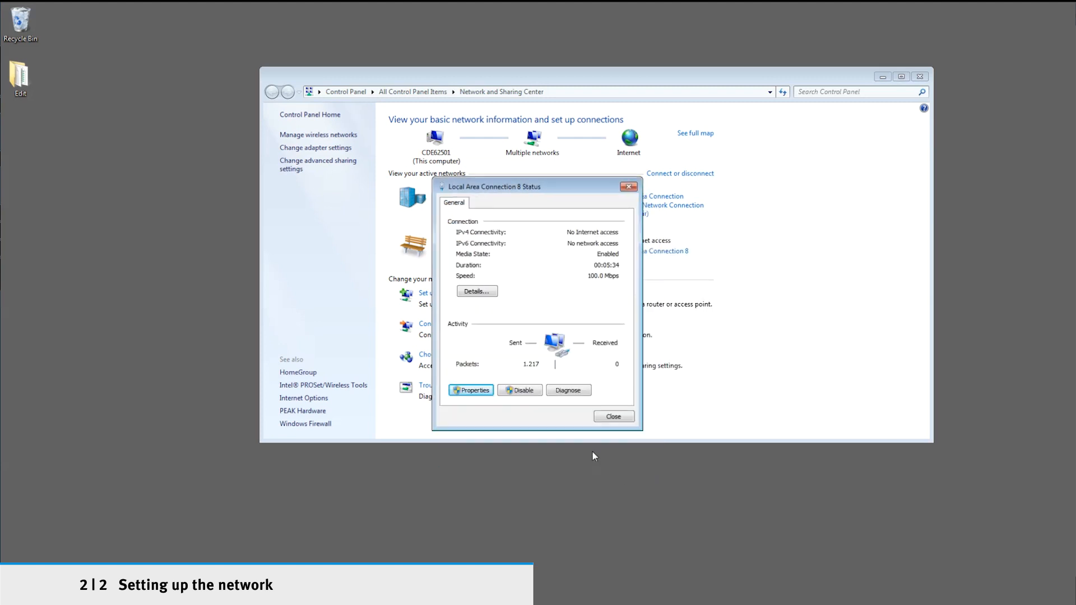
{"action": "left_click", "coordinate": [614, 417]}
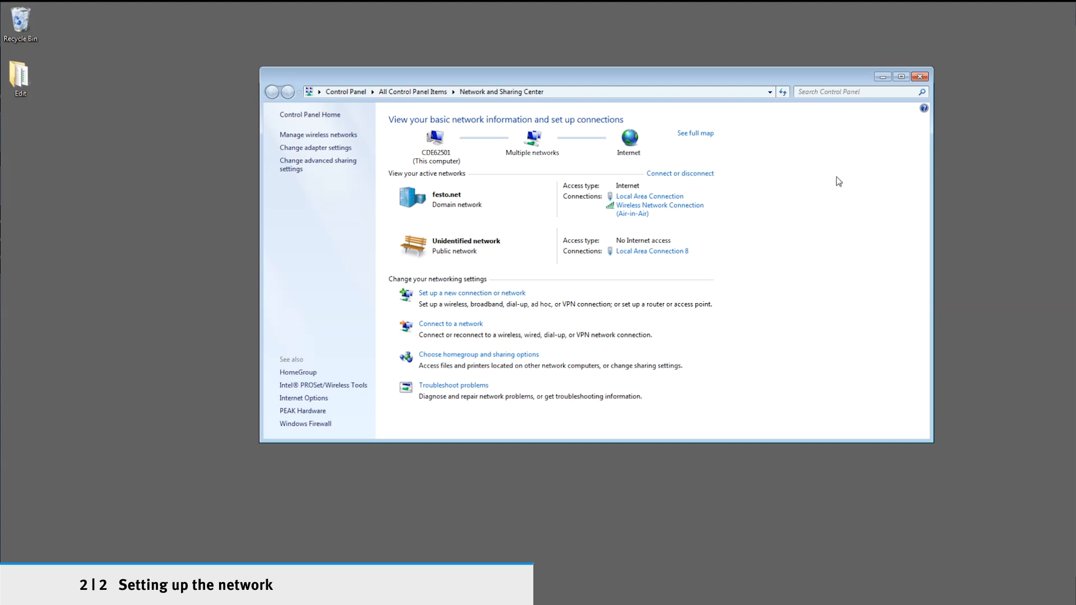
{"action": "left_click", "coordinate": [920, 77]}
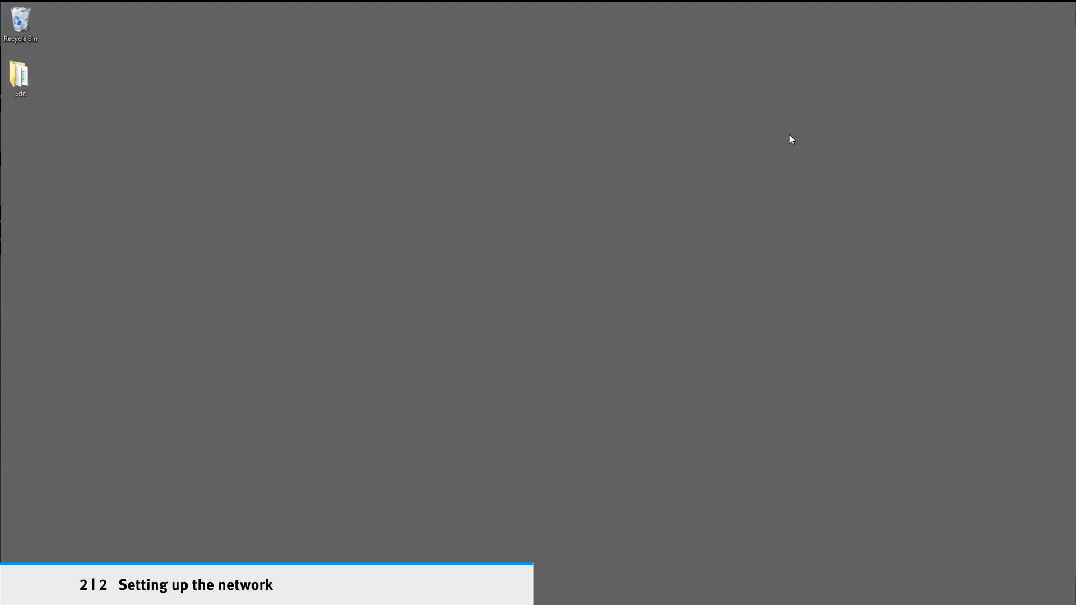
Step: Switch to the Festo Field Device Tool and scan the network for devices
{"action": "mouse_move", "coordinate": [2, 236]}
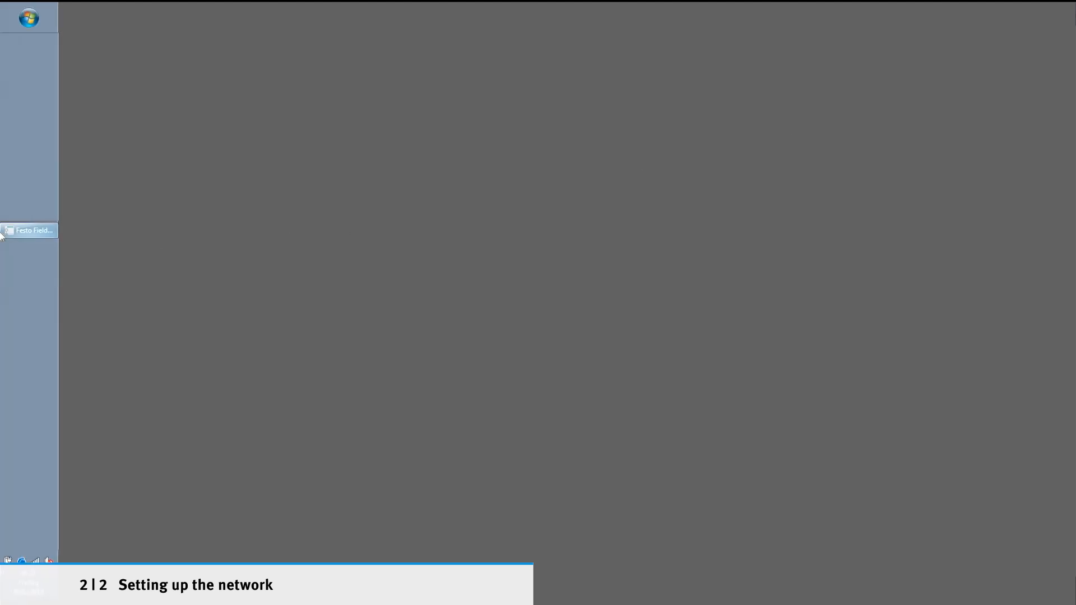
{"action": "left_click", "coordinate": [11, 233]}
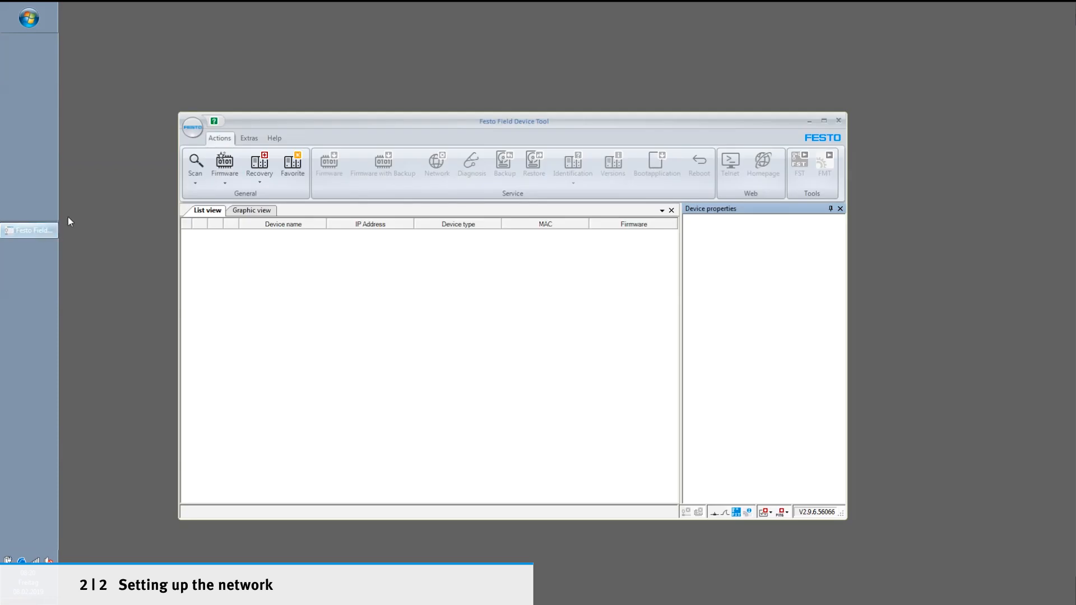
{"action": "left_click", "coordinate": [196, 168]}
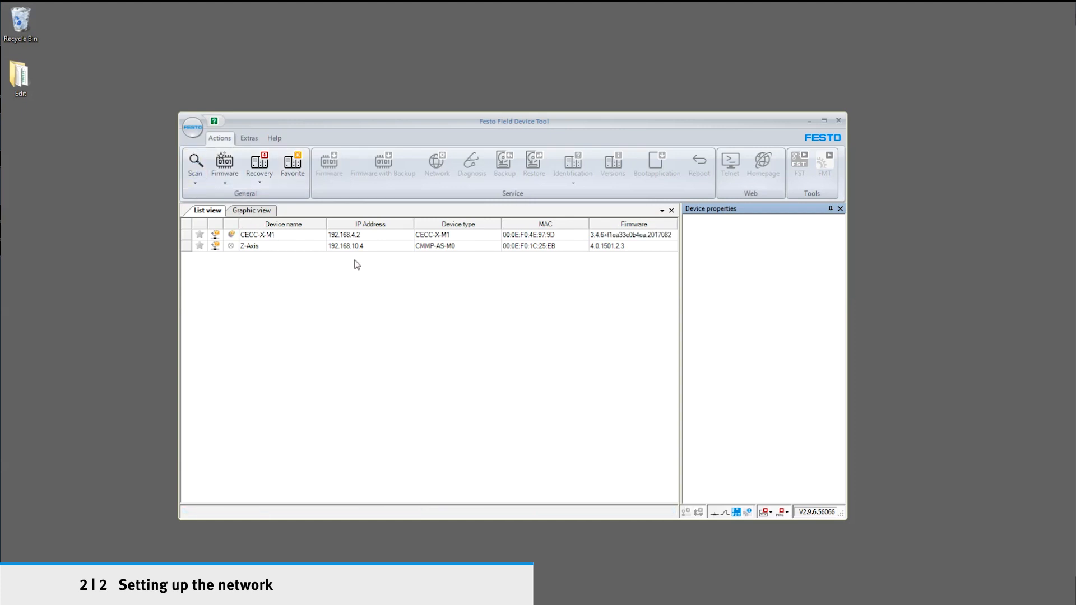
Step: Set the IP address of the CECC-X-M1 controller to 192.168.0.2 and rescan the network for devices
{"action": "left_click", "coordinate": [374, 237]}
{"action": "right_click", "coordinate": [374, 237]}
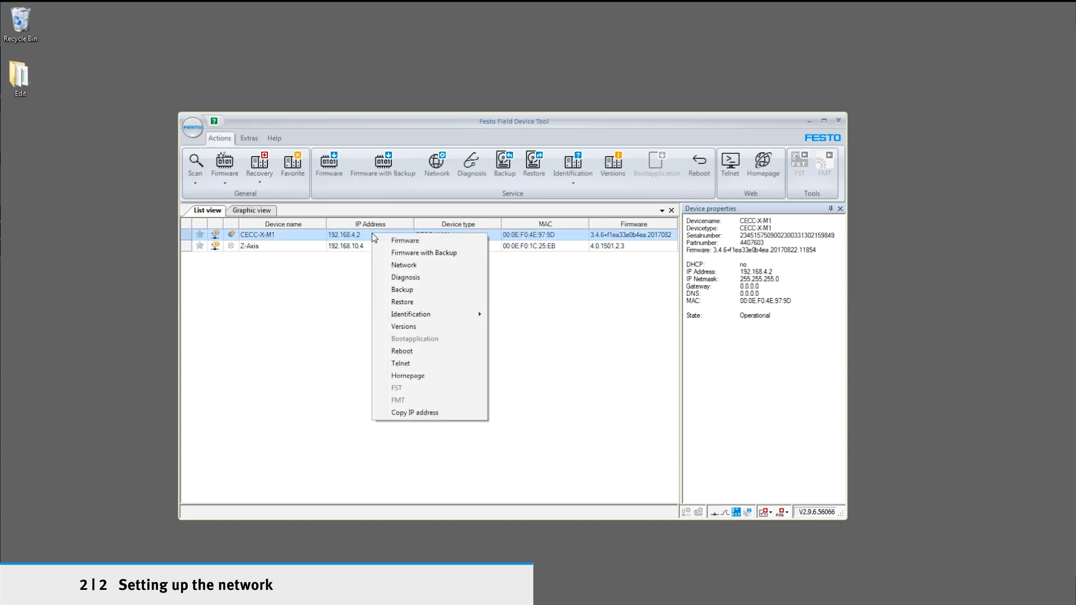
{"action": "left_click", "coordinate": [410, 266]}
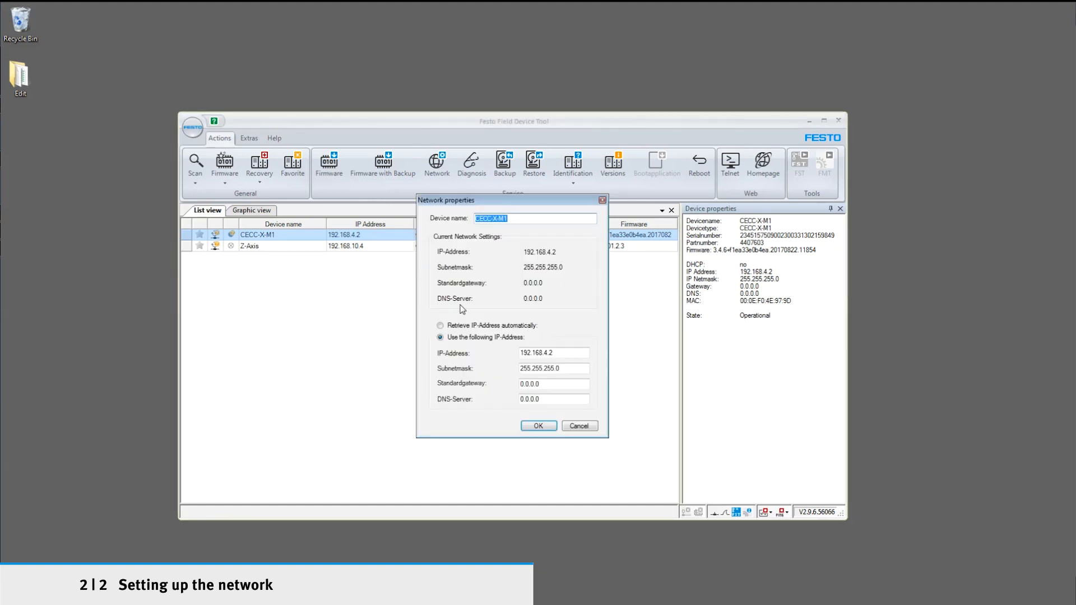
{"action": "left_click", "coordinate": [549, 353]}
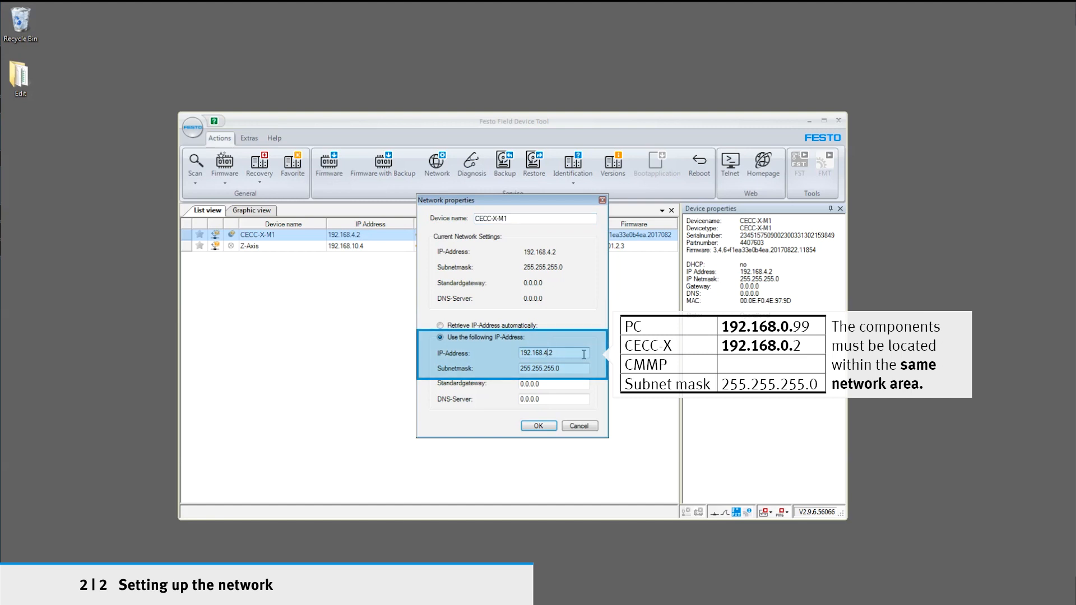
{"action": "key", "text": "BackSpace"}
{"action": "type", "text": "0"}
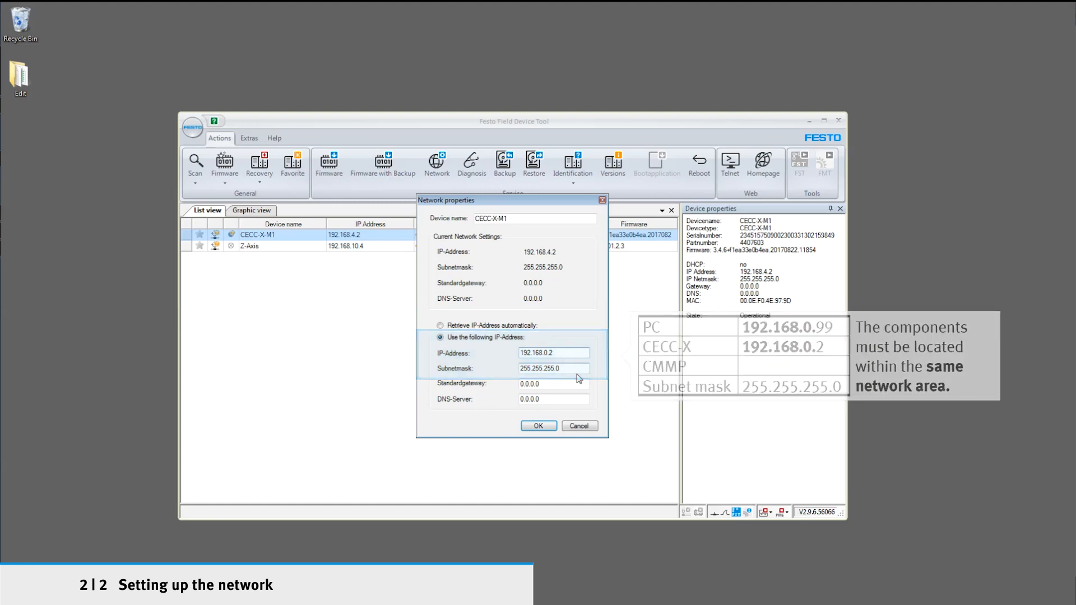
{"action": "left_click", "coordinate": [538, 426]}
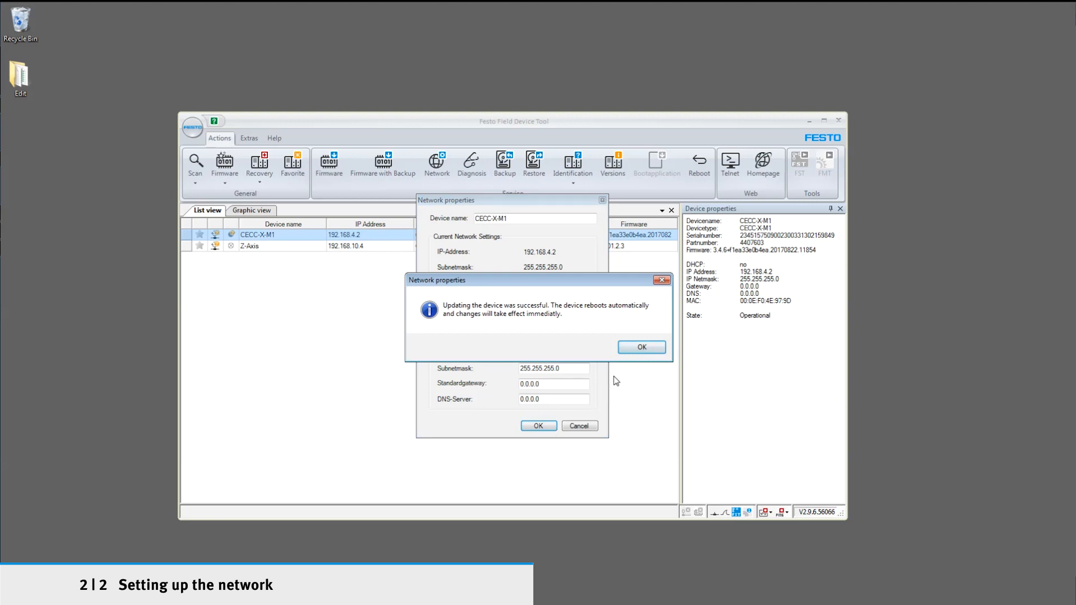
{"action": "left_click", "coordinate": [645, 349]}
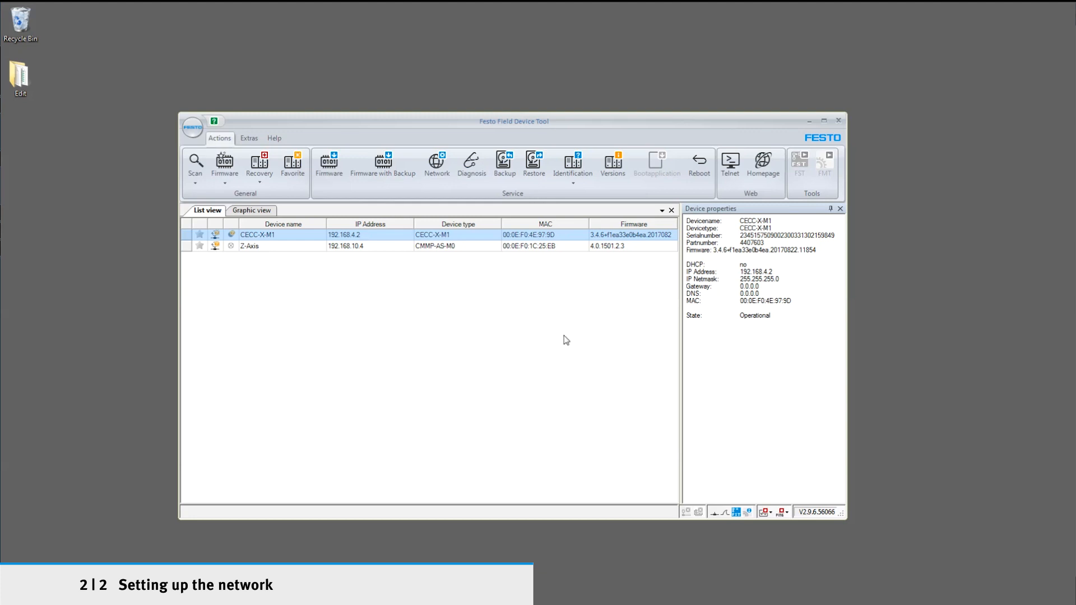
{"action": "left_click", "coordinate": [201, 175]}
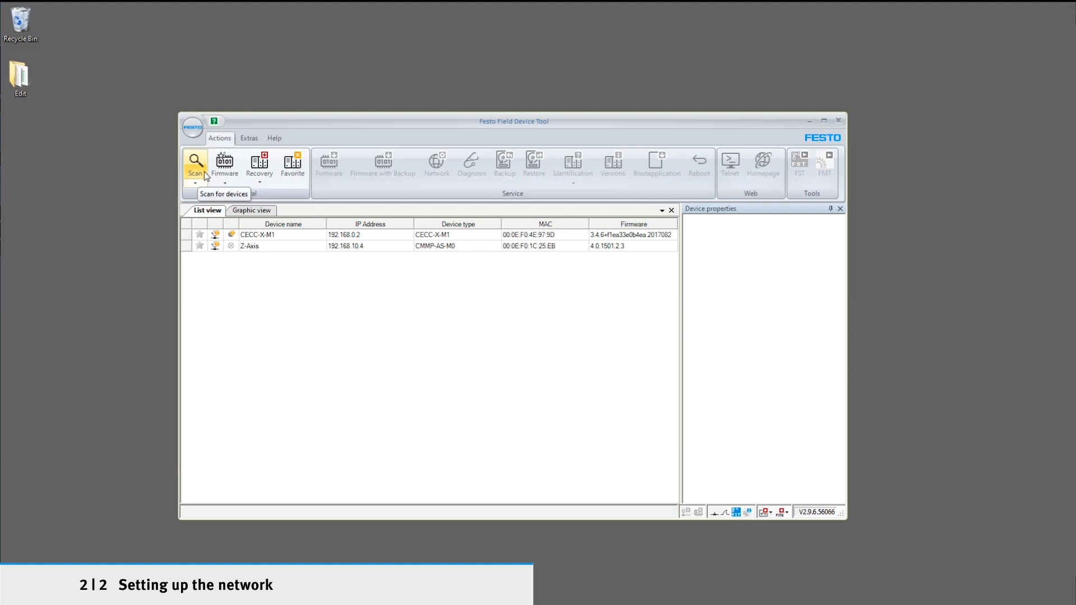
Step: Set the IP address of the Z-Axis CMMP-AS-M0 motor controller to 192.168.0.3 and rescan the network for devices
{"action": "right_click", "coordinate": [359, 249]}
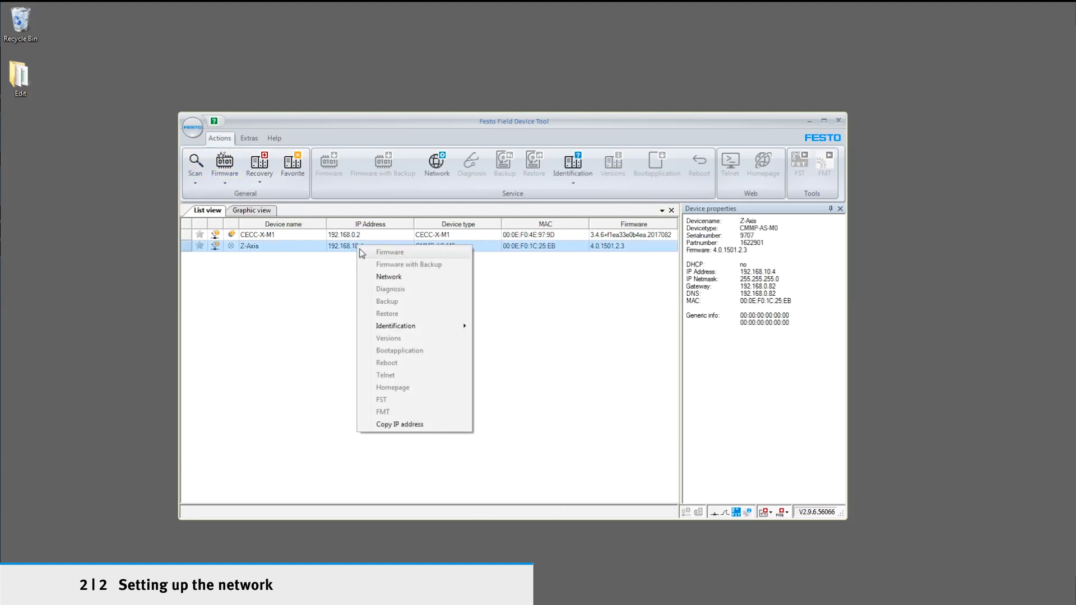
{"action": "left_click", "coordinate": [389, 277]}
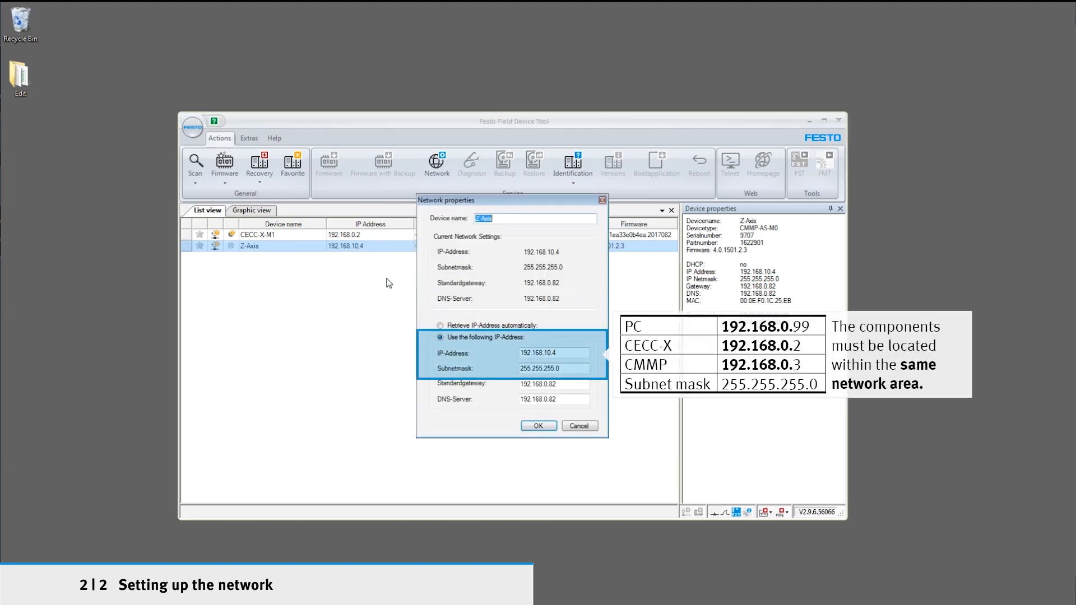
{"action": "left_click", "coordinate": [564, 355]}
{"action": "key", "text": "BackSpace"}
{"action": "key", "text": "BackSpace"}
{"action": "key", "text": "BackSpace"}
{"action": "key", "text": "BackSpace"}
{"action": "type", "text": "0.3"}
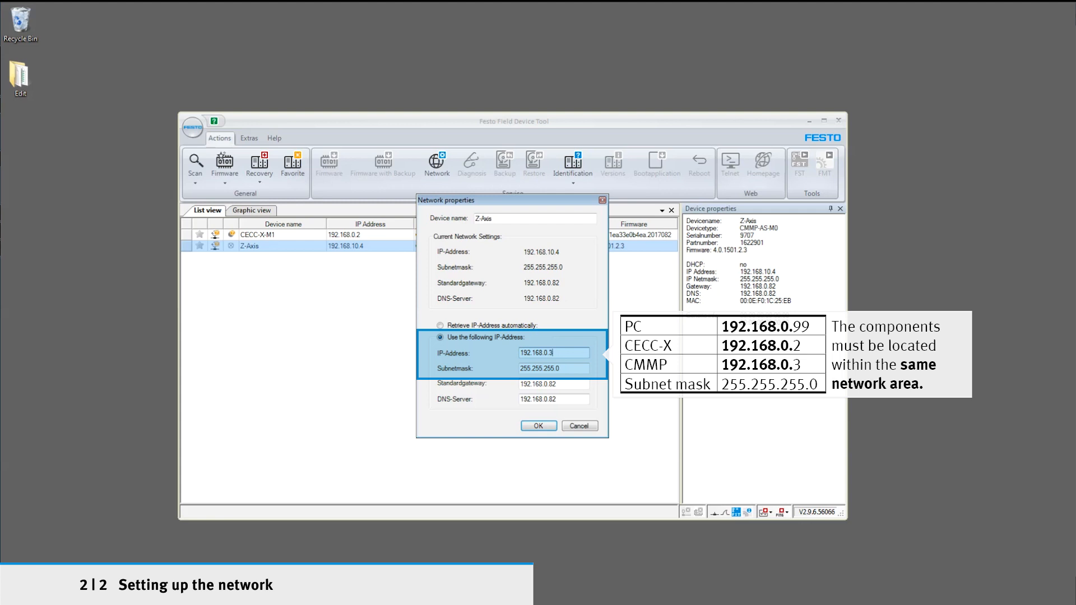
{"action": "left_click", "coordinate": [537, 426]}
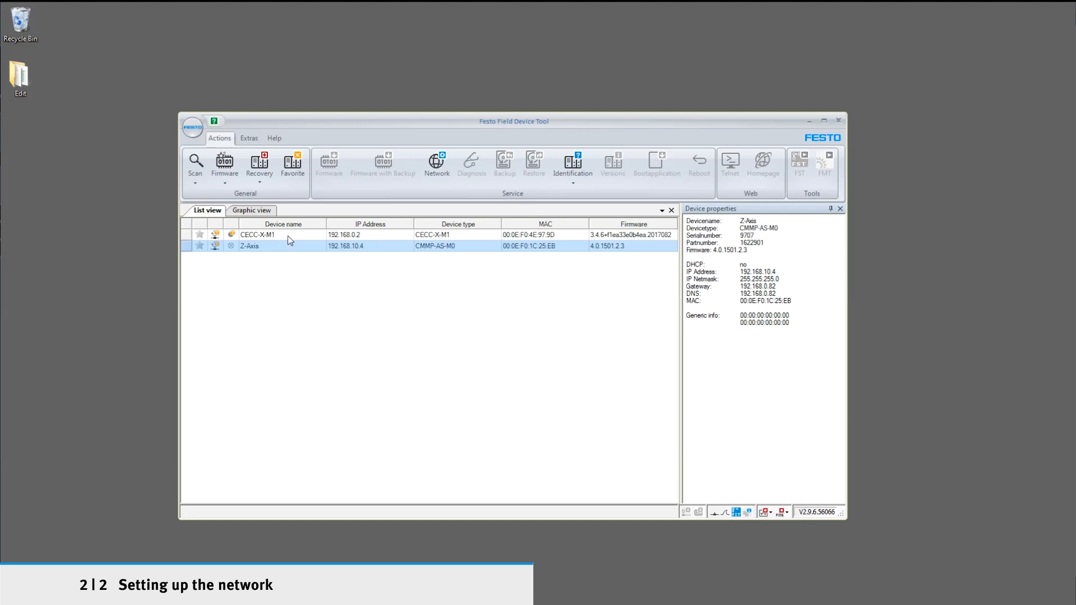
{"action": "left_click", "coordinate": [199, 171]}
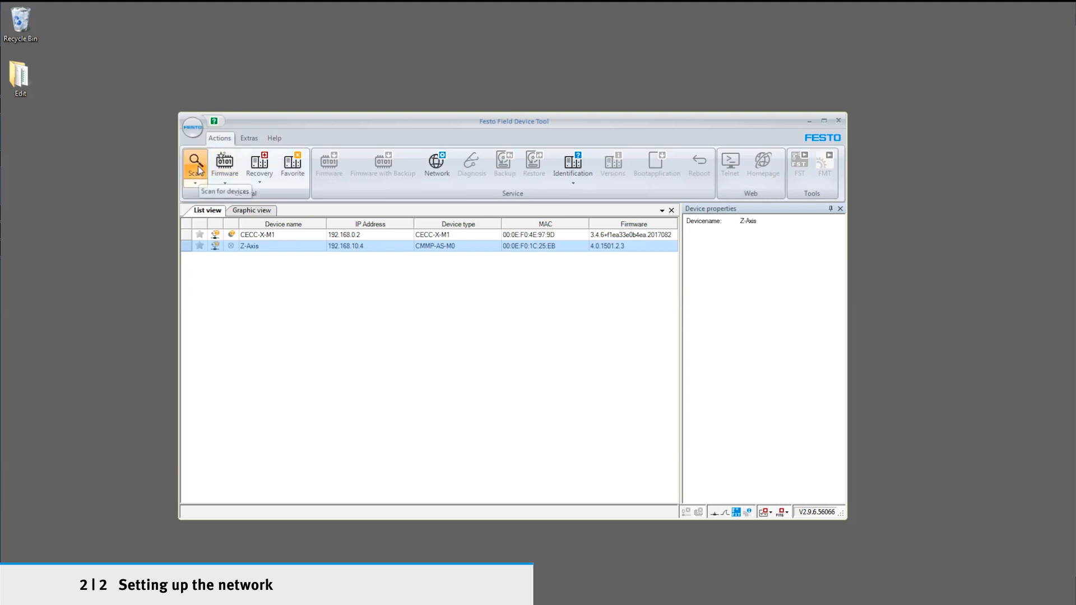
{"action": "left_click", "coordinate": [199, 171]}
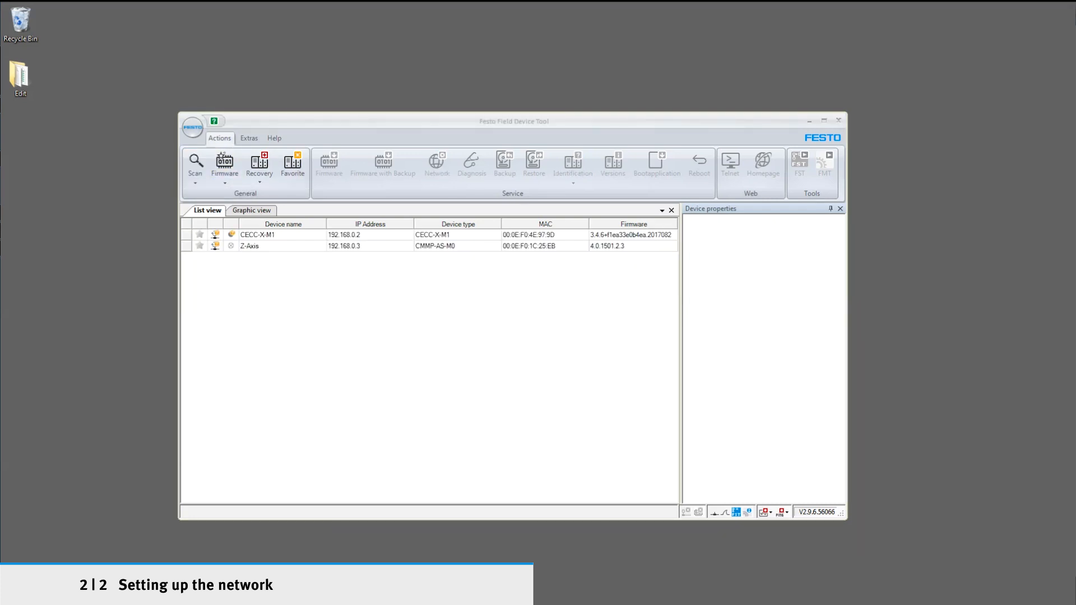